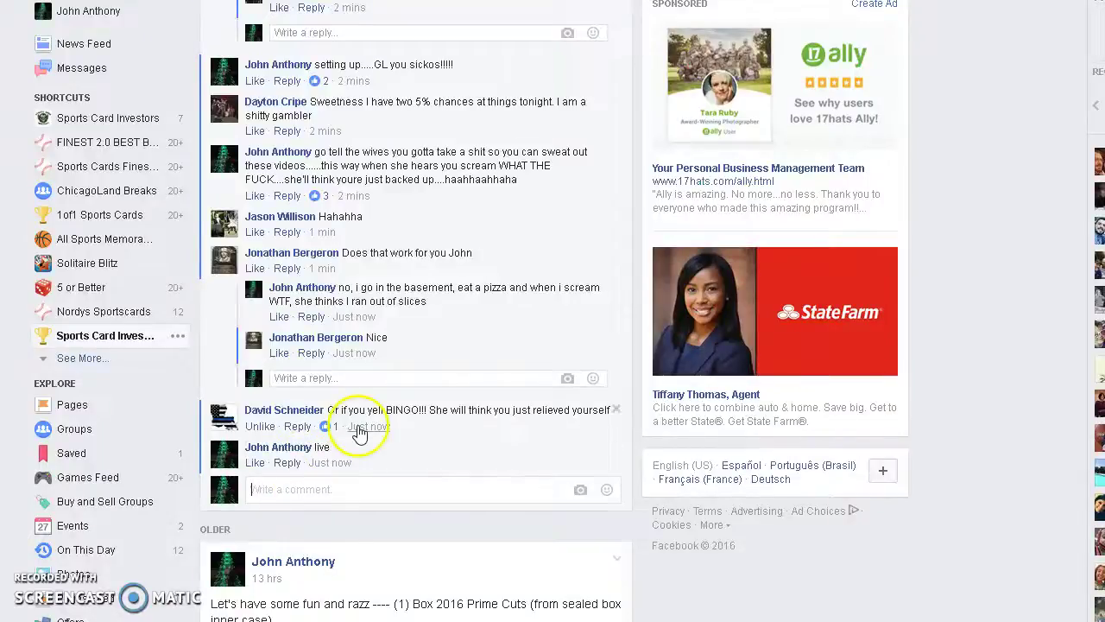
{"action": "scroll", "coordinate": [360, 429], "scroll_direction": "up", "scroll_amount": 10}
{"action": "scroll", "coordinate": [360, 429], "scroll_direction": "up", "scroll_amount": 10}
{"action": "scroll", "coordinate": [360, 429], "scroll_direction": "up", "scroll_amount": 5}
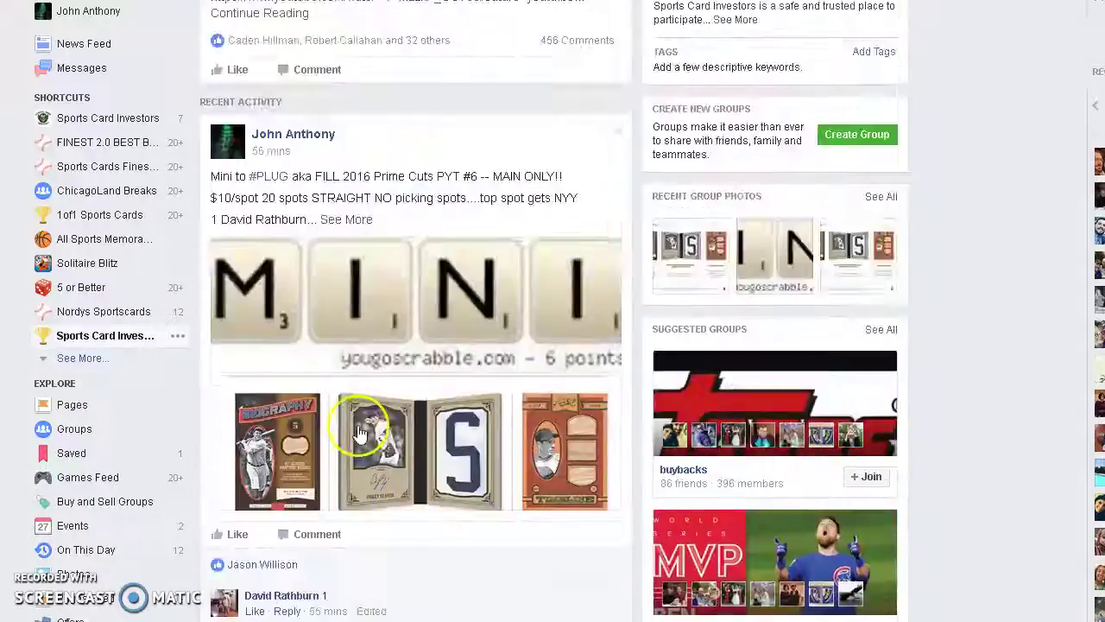
Step: Copy the 20-name spot list from the Facebook post and switch to the RANDOM.ORG giveaway tab
{"action": "left_click", "coordinate": [347, 220]}
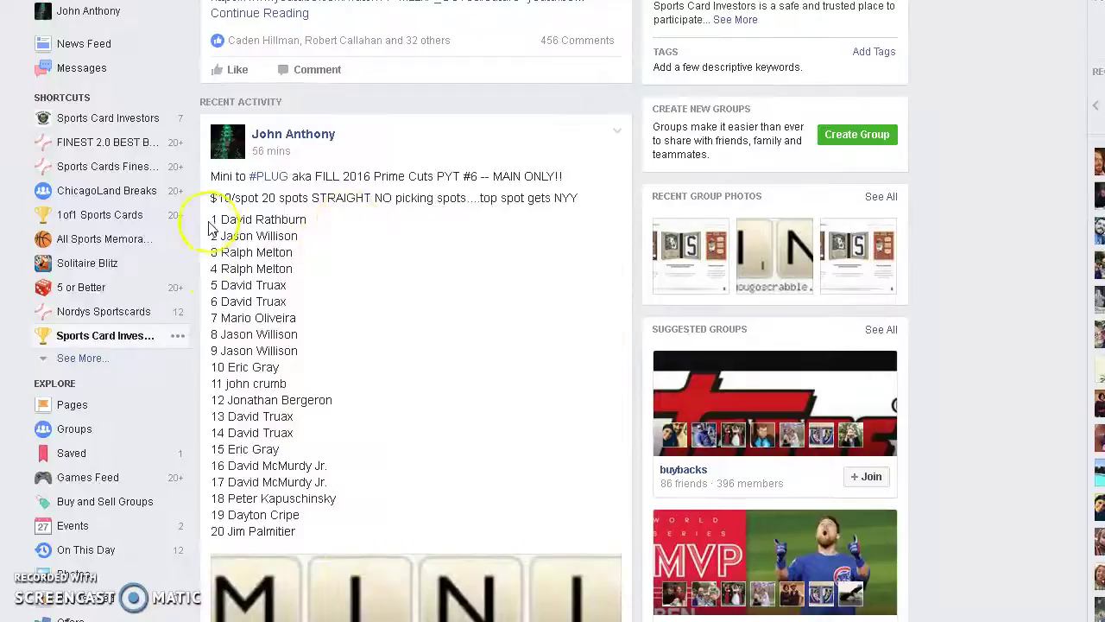
{"action": "left_click_drag", "start_coordinate": [211, 218], "coordinate": [372, 536]}
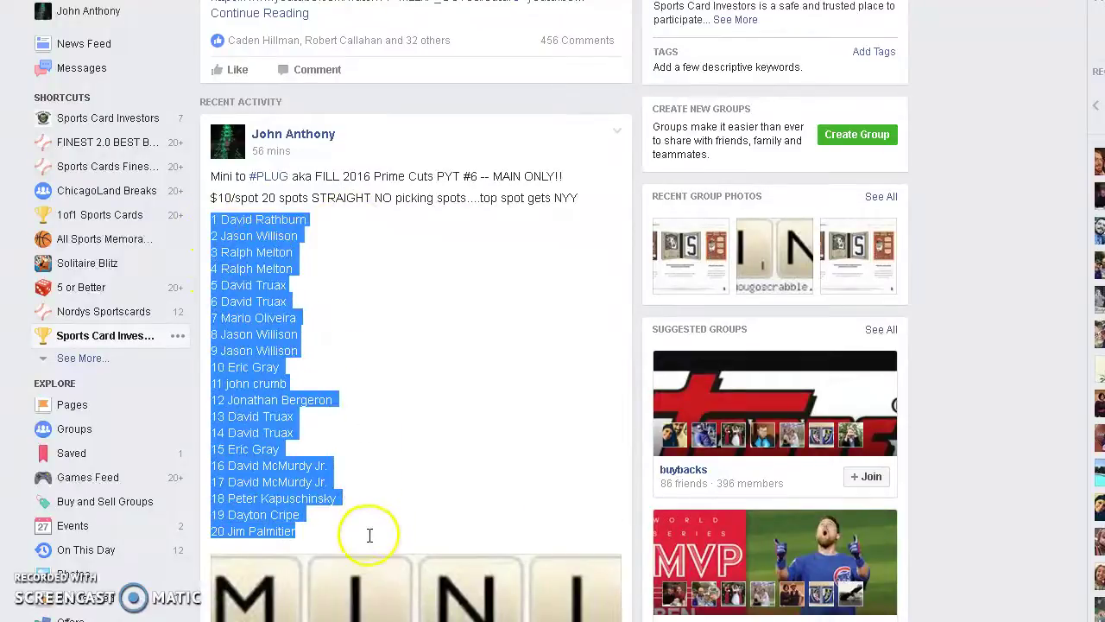
{"action": "right_click", "coordinate": [320, 423]}
{"action": "left_click", "coordinate": [333, 440]}
{"action": "key", "text": "ctrl+Tab"}
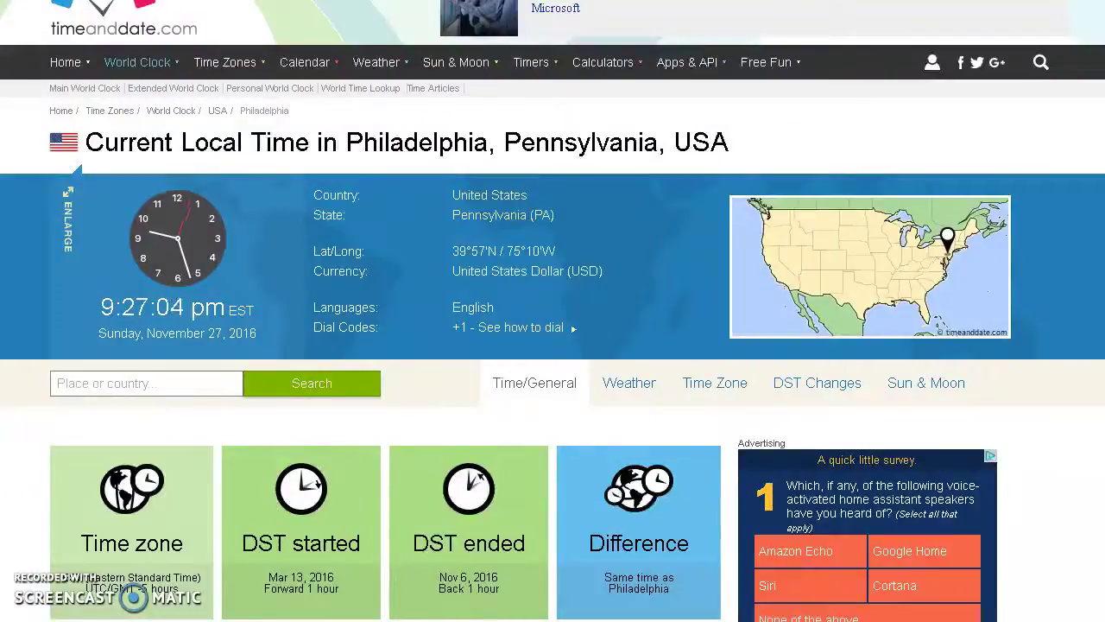
{"action": "key", "text": "ctrl+Tab"}
Step: Paste the 20 spot entries into the giveaway and start it
{"action": "left_click", "coordinate": [314, 307]}
{"action": "right_click", "coordinate": [313, 307]}
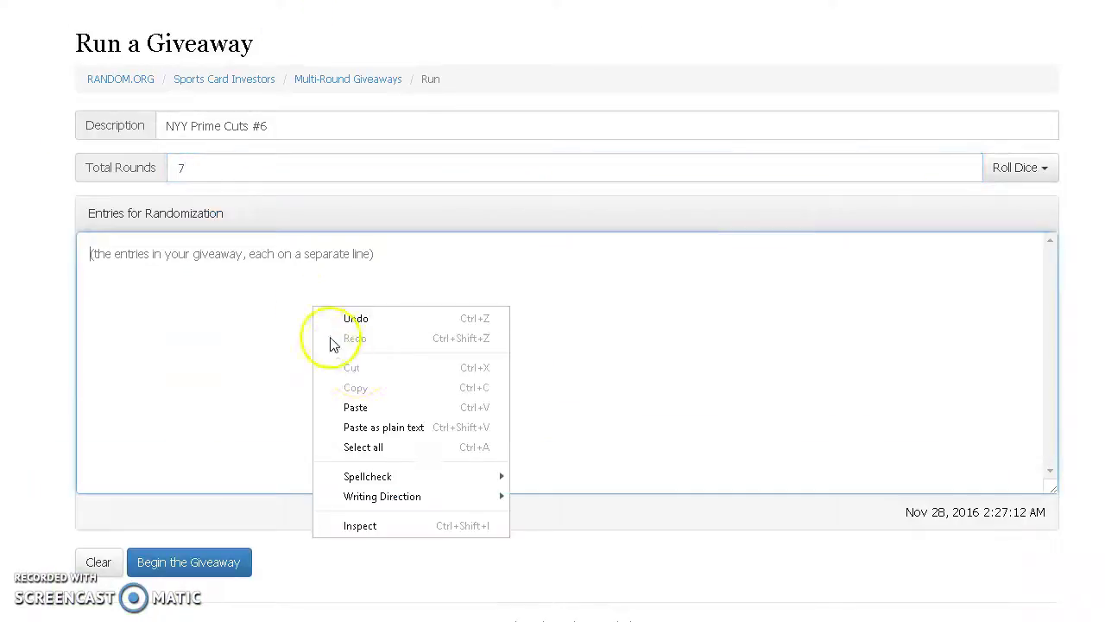
{"action": "left_click", "coordinate": [356, 406]}
{"action": "left_click", "coordinate": [188, 562]}
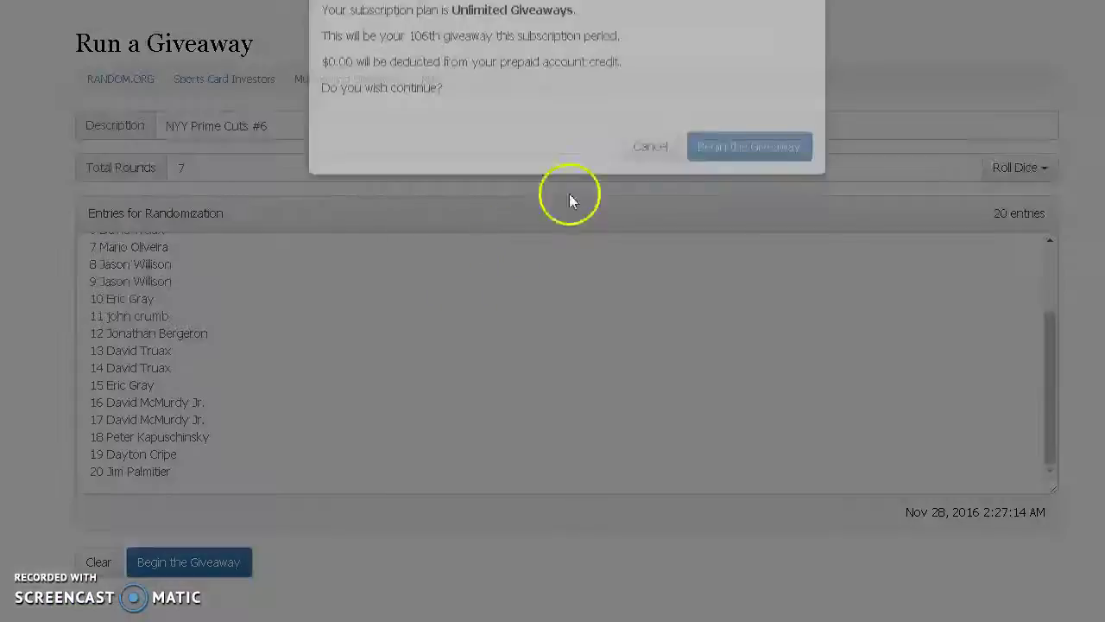
{"action": "left_click", "coordinate": [747, 186]}
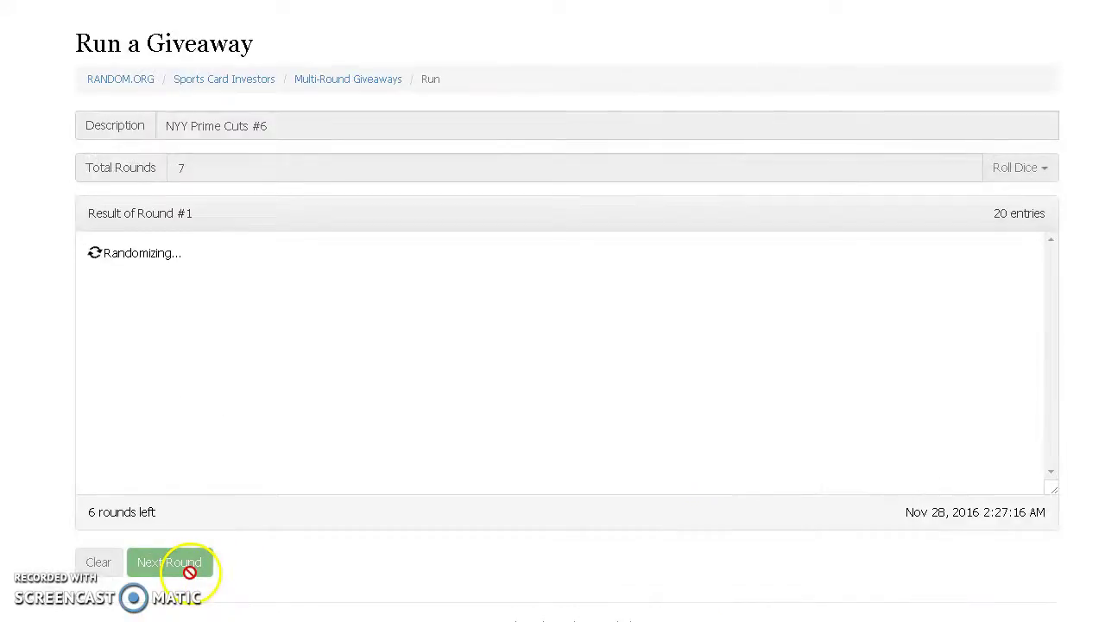
Step: Advance the giveaway through further randomization rounds up to Round #6
{"action": "left_click", "coordinate": [189, 573]}
{"action": "left_click", "coordinate": [188, 573]}
{"action": "left_click", "coordinate": [188, 572]}
{"action": "left_click", "coordinate": [188, 572]}
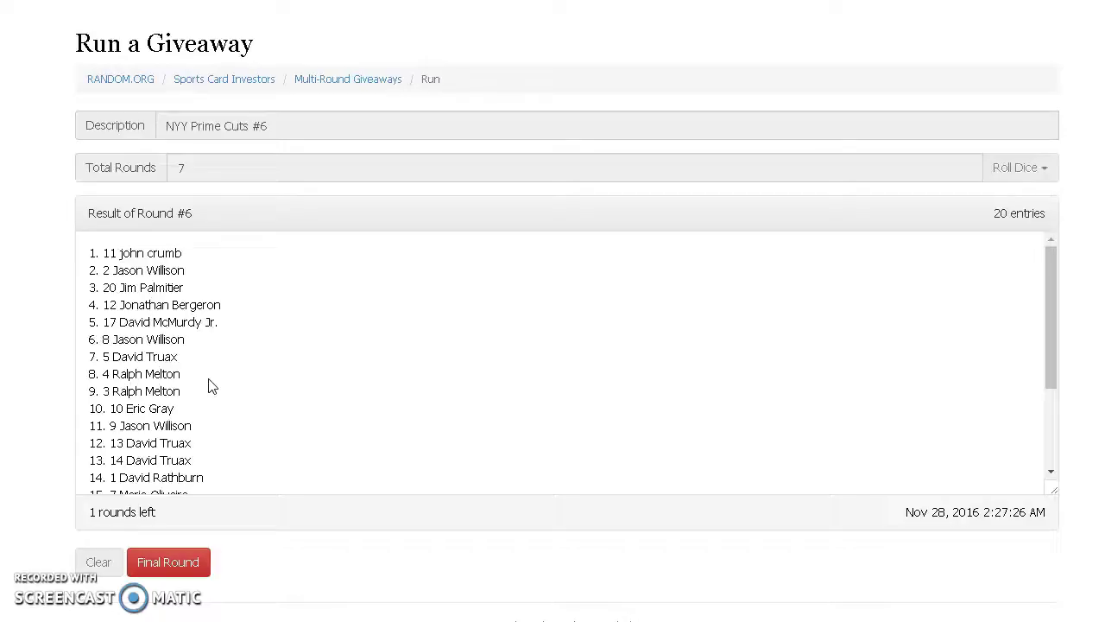
{"action": "scroll", "coordinate": [212, 384], "scroll_direction": "down", "scroll_amount": 5}
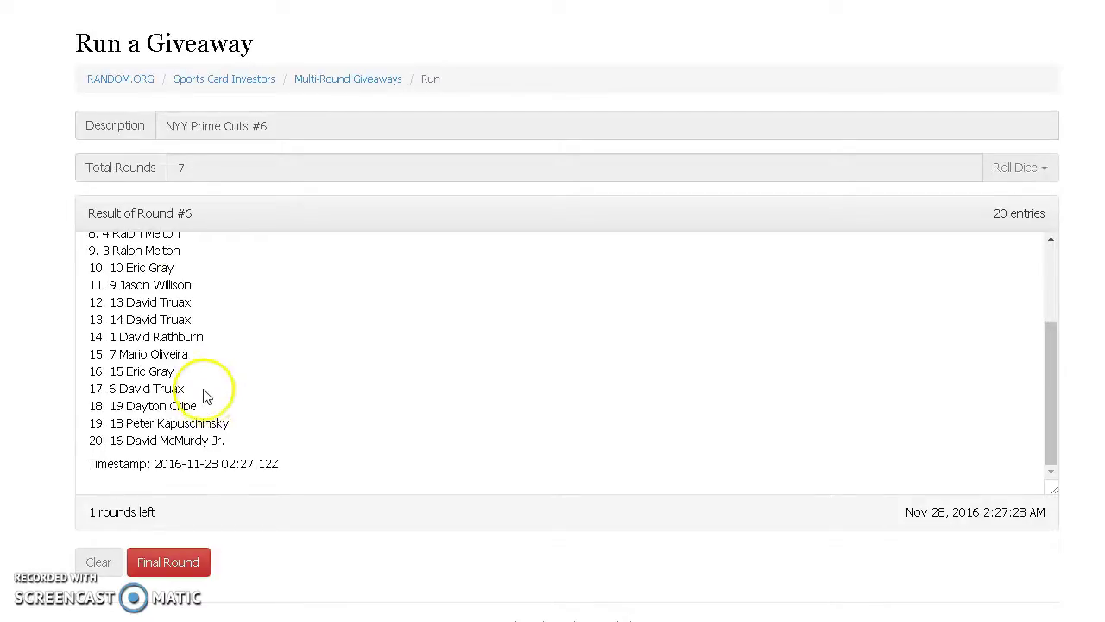
{"action": "key", "text": "ctrl+Tab"}
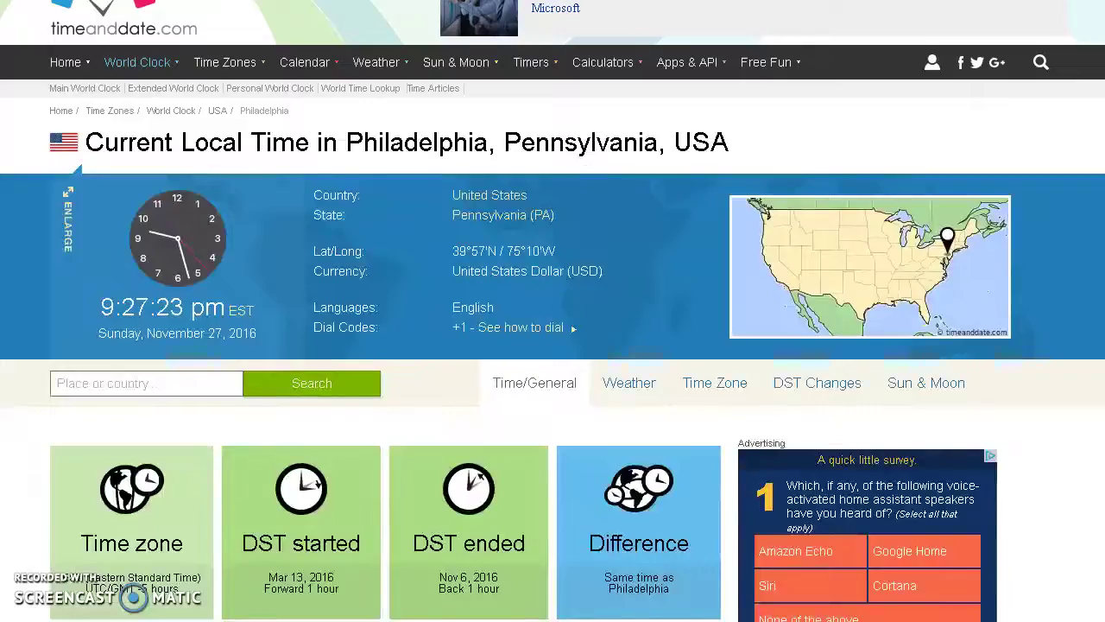
{"action": "key", "text": "ctrl+Tab"}
{"action": "left_click", "coordinate": [169, 562]}
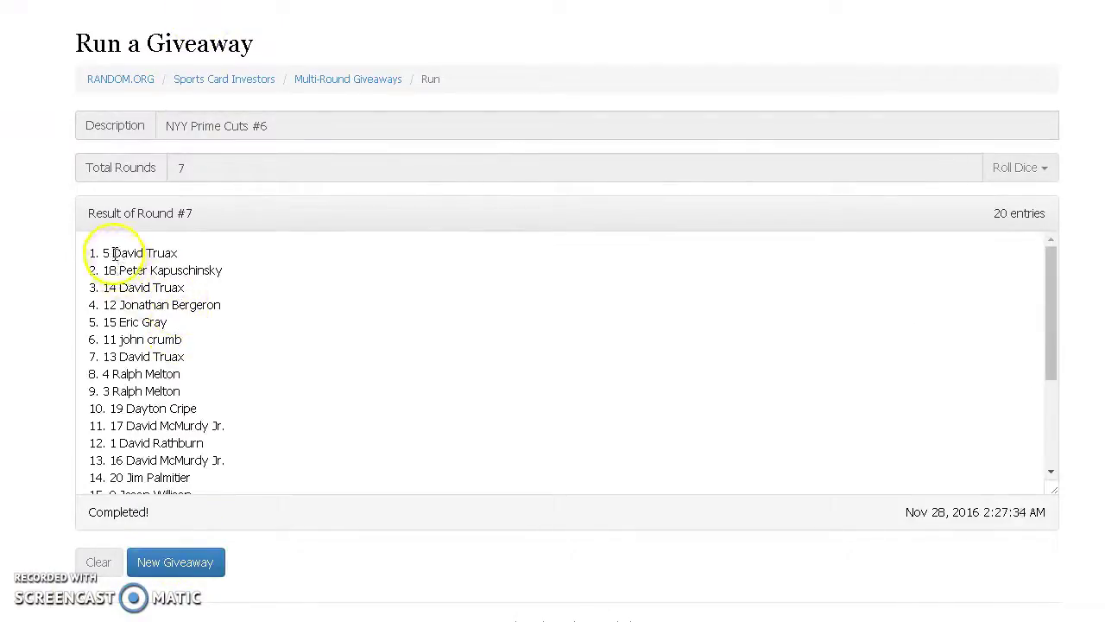
{"action": "left_click_drag", "start_coordinate": [113, 253], "coordinate": [178, 253]}
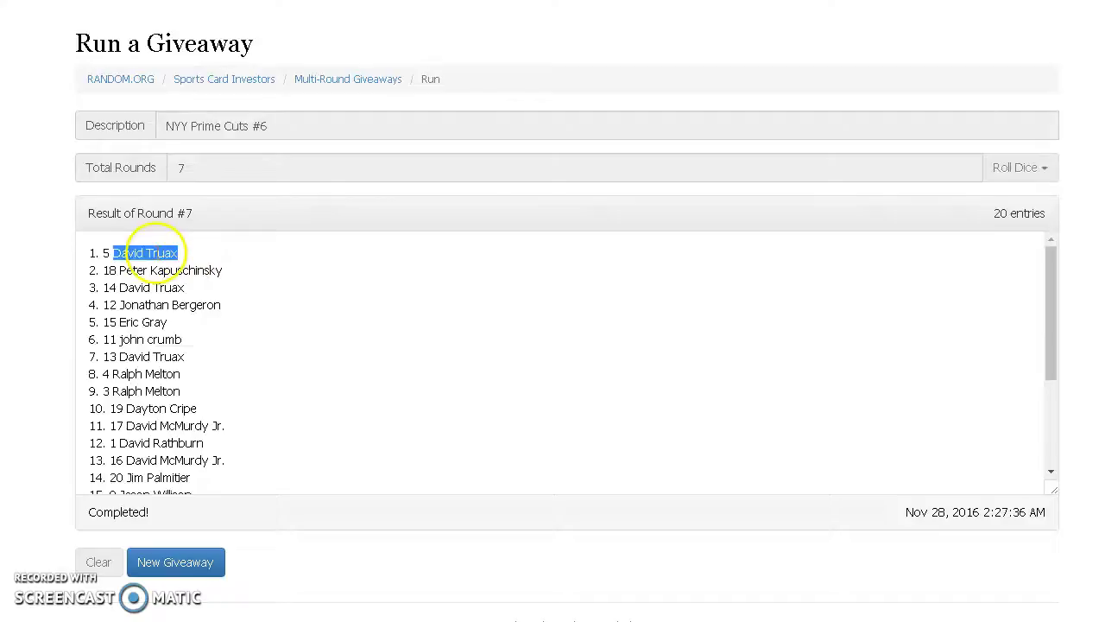
{"action": "right_click", "coordinate": [155, 253]}
{"action": "left_click", "coordinate": [189, 265]}
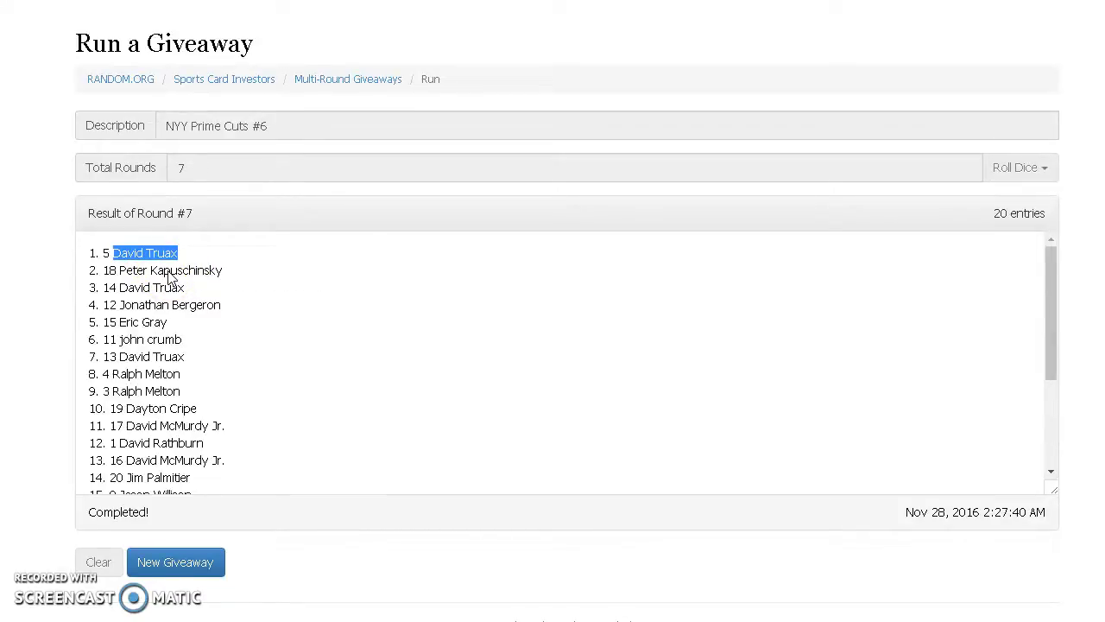
{"action": "scroll", "coordinate": [169, 276], "scroll_direction": "down", "scroll_amount": 5}
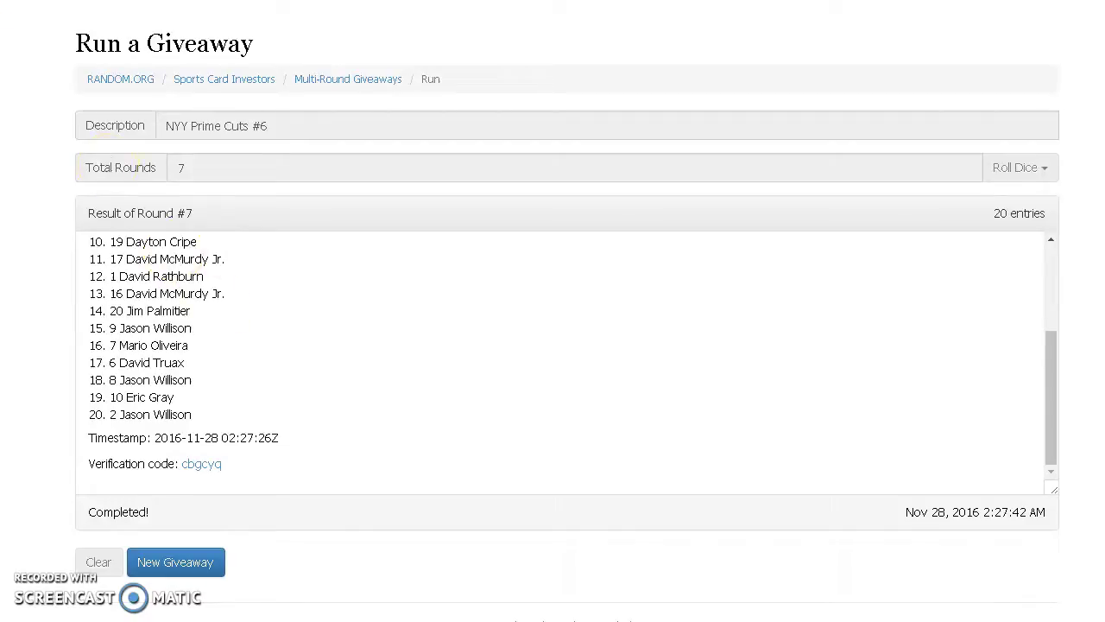
{"action": "key", "text": "ctrl+Tab"}
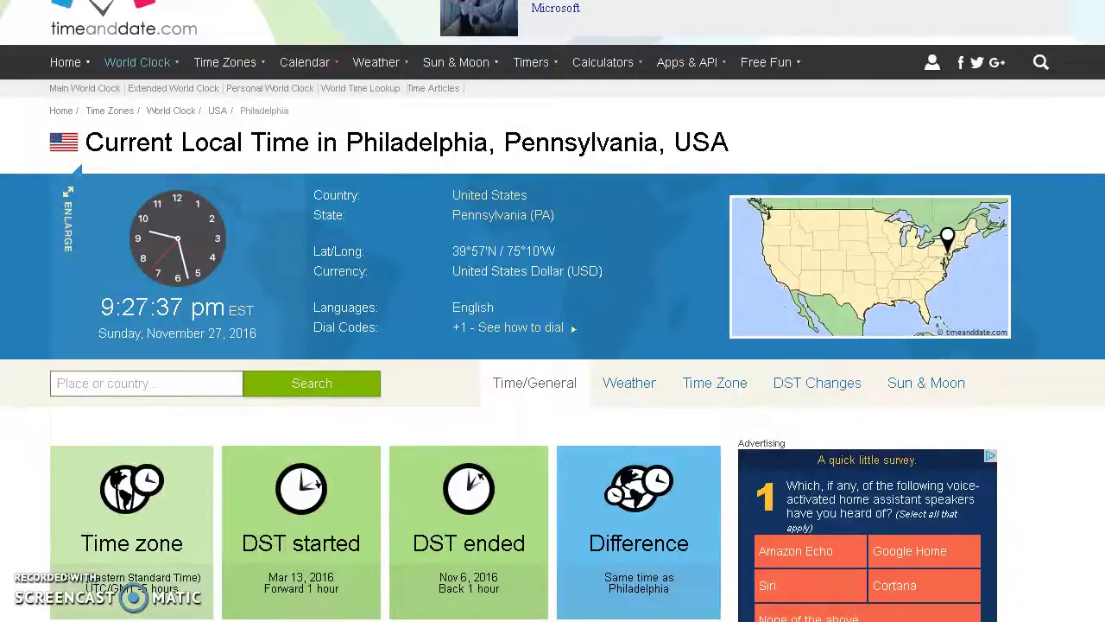
{"action": "key", "text": "ctrl+Tab"}
{"action": "scroll", "coordinate": [208, 121], "scroll_direction": "down", "scroll_amount": 5}
{"action": "scroll", "coordinate": [304, 244], "scroll_direction": "down", "scroll_amount": 5}
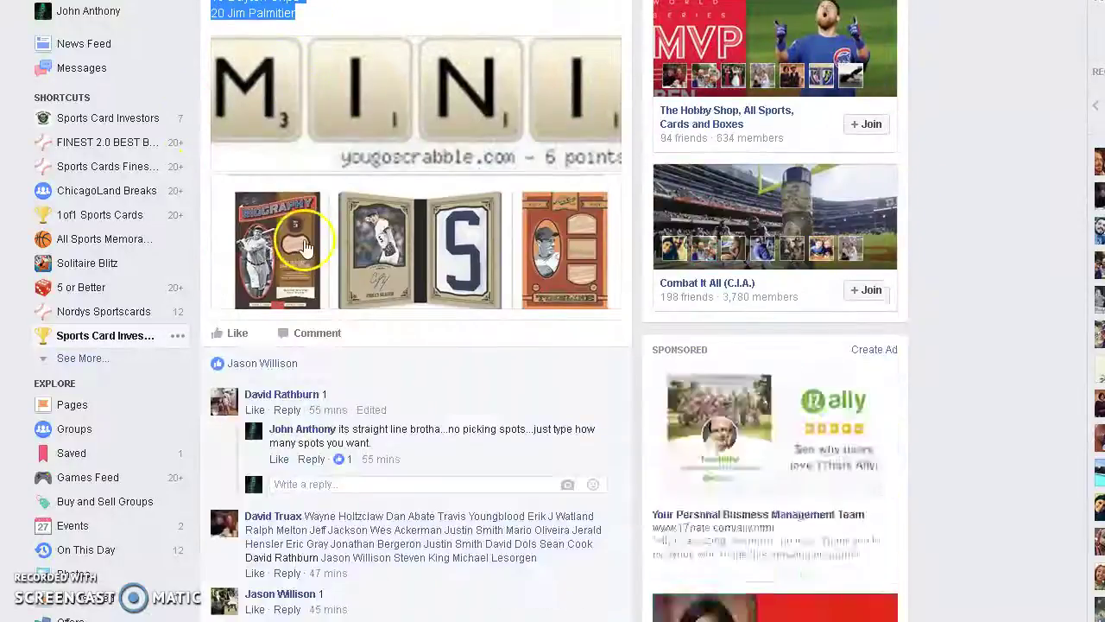
{"action": "scroll", "coordinate": [304, 244], "scroll_direction": "down", "scroll_amount": 8}
{"action": "scroll", "coordinate": [304, 244], "scroll_direction": "down", "scroll_amount": 6}
{"action": "scroll", "coordinate": [311, 259], "scroll_direction": "down", "scroll_amount": 6}
{"action": "scroll", "coordinate": [327, 300], "scroll_direction": "down", "scroll_amount": 5}
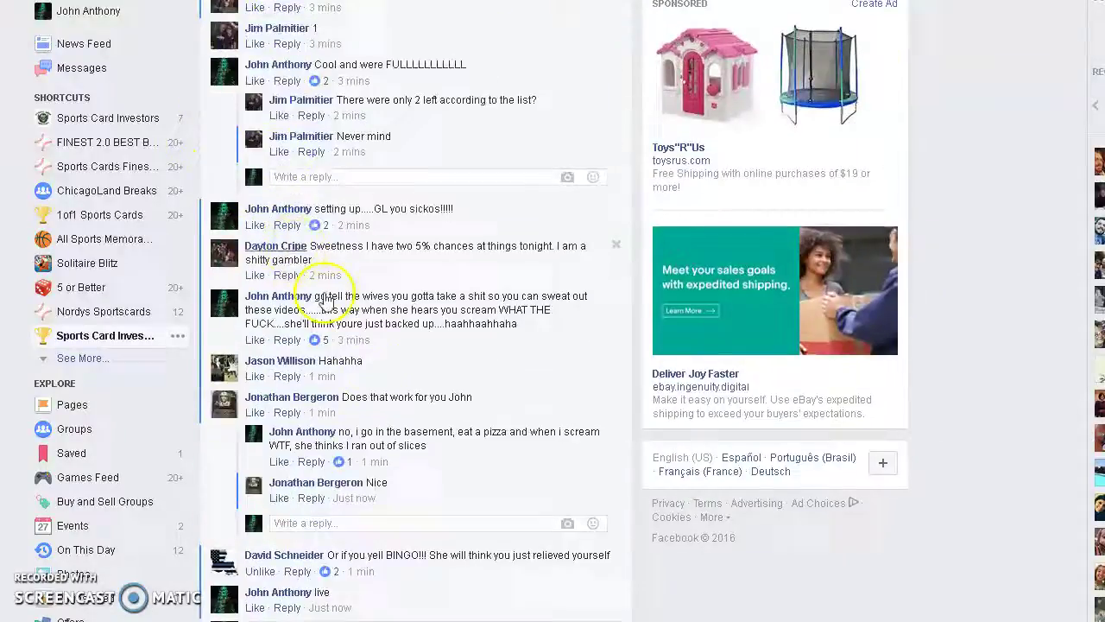